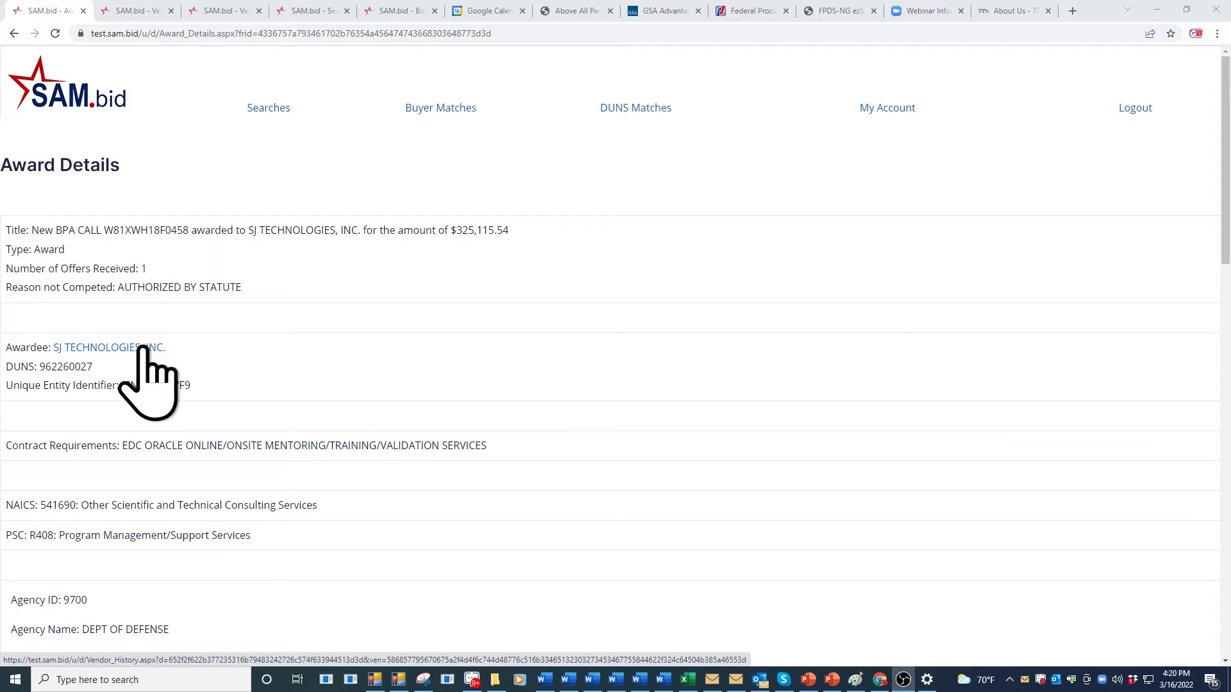
- Return to the award details to reach the Created By, Approved By and Last Modified By contacts
{"action": "left_click", "coordinate": [146, 348]}
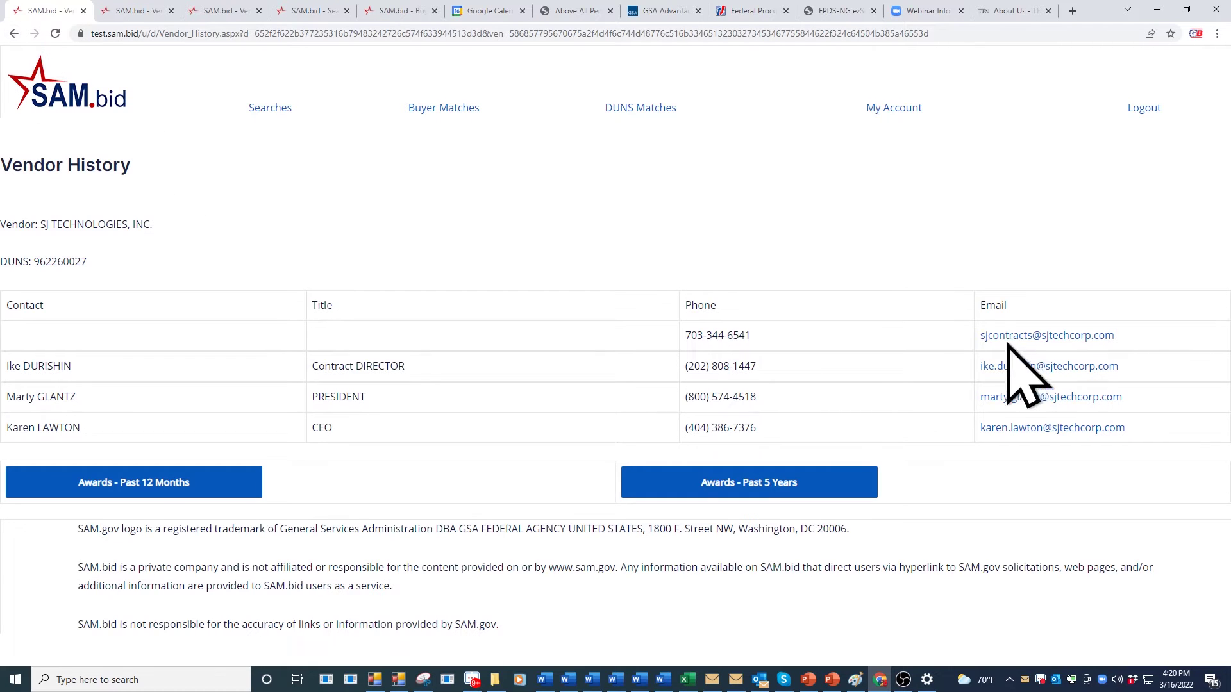
{"action": "left_click", "coordinate": [13, 33]}
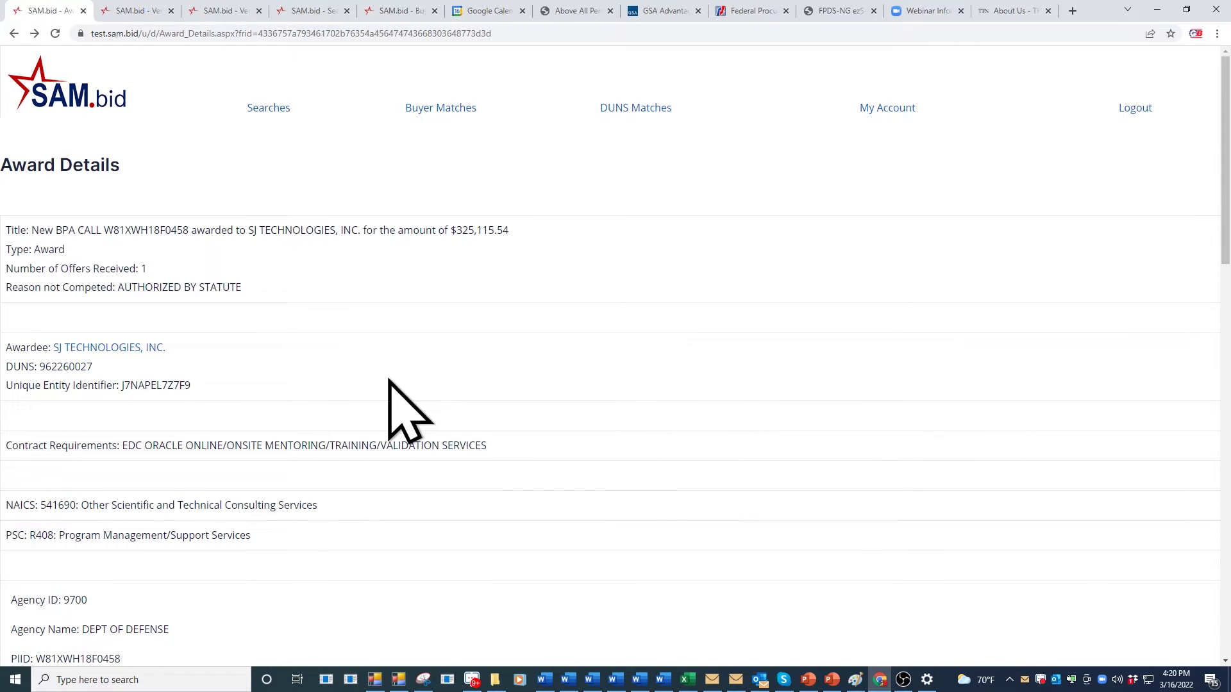
{"action": "scroll", "coordinate": [467, 427], "scroll_direction": "down", "scroll_amount": 4}
{"action": "scroll", "coordinate": [463, 394], "scroll_direction": "down", "scroll_amount": 4}
{"action": "scroll", "coordinate": [467, 405], "scroll_direction": "down", "scroll_amount": 4}
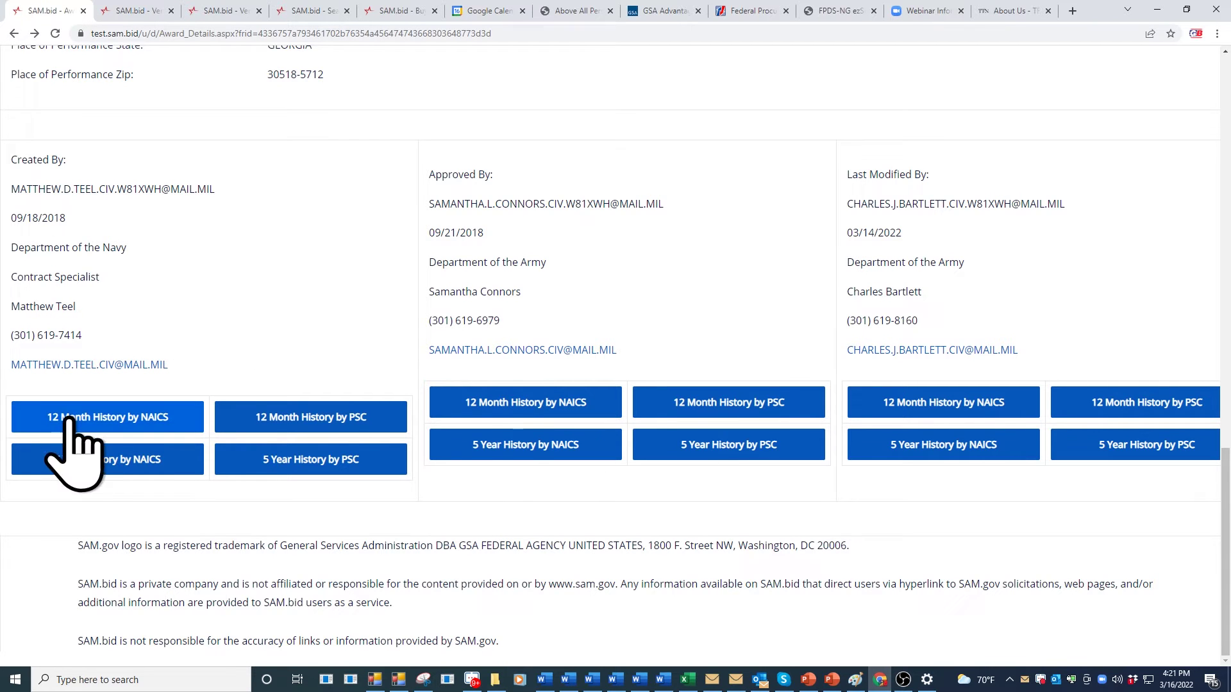
- Open the approving Army buyer's 12-month NAICS history and select the ABBOTT LABORATORIES INC vendor
{"action": "left_click", "coordinate": [502, 403]}
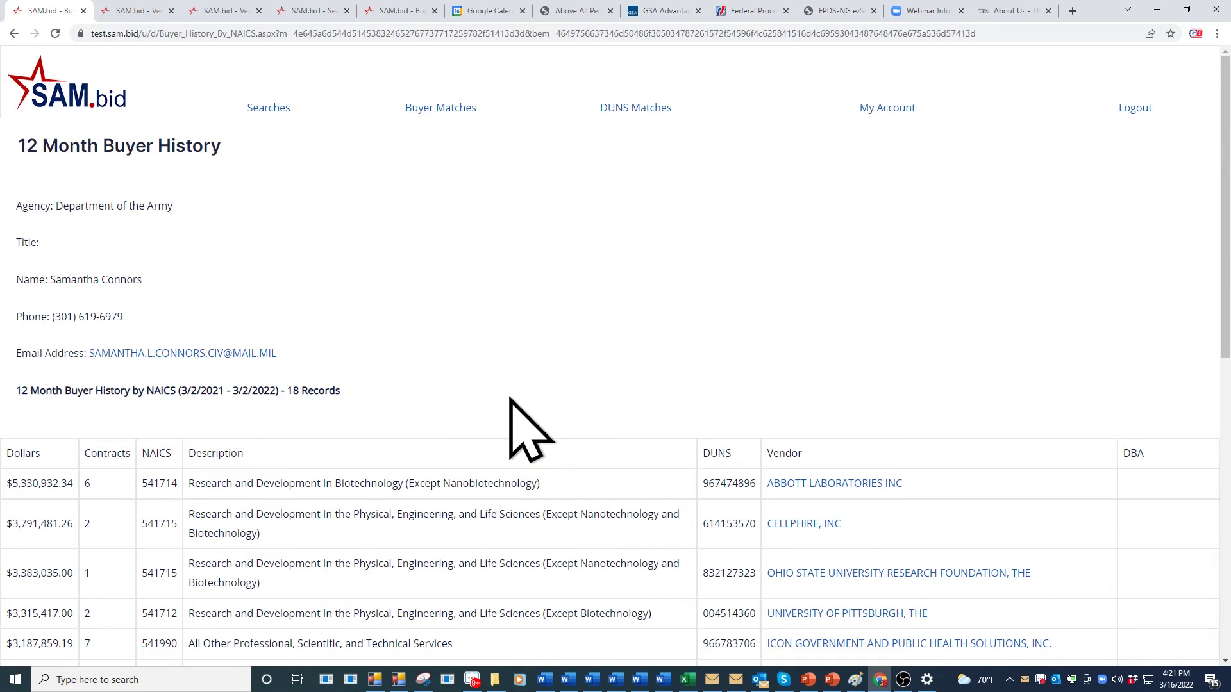
{"action": "scroll", "coordinate": [510, 397], "scroll_direction": "down", "scroll_amount": 3}
{"action": "scroll", "coordinate": [510, 397], "scroll_direction": "up", "scroll_amount": 3}
{"action": "scroll", "coordinate": [631, 286], "scroll_direction": "down", "scroll_amount": 1}
{"action": "scroll", "coordinate": [629, 286], "scroll_direction": "down", "scroll_amount": 2}
{"action": "scroll", "coordinate": [637, 303], "scroll_direction": "down", "scroll_amount": 1}
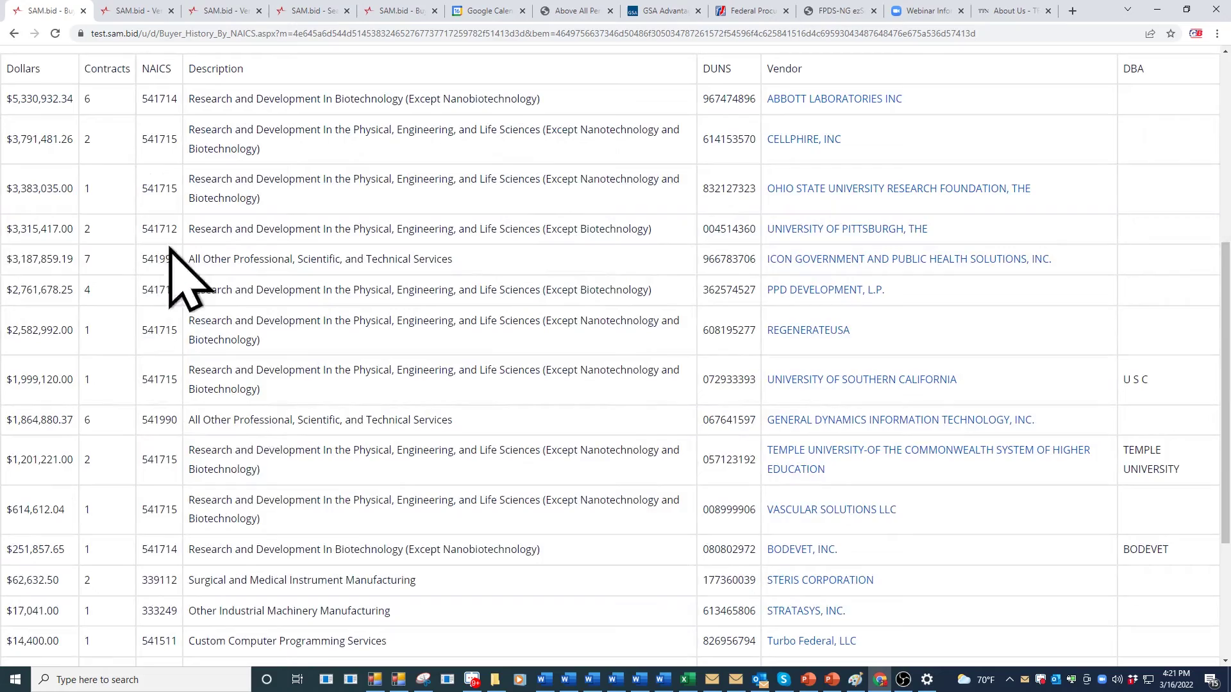
{"action": "scroll", "coordinate": [339, 499], "scroll_direction": "down", "scroll_amount": 2}
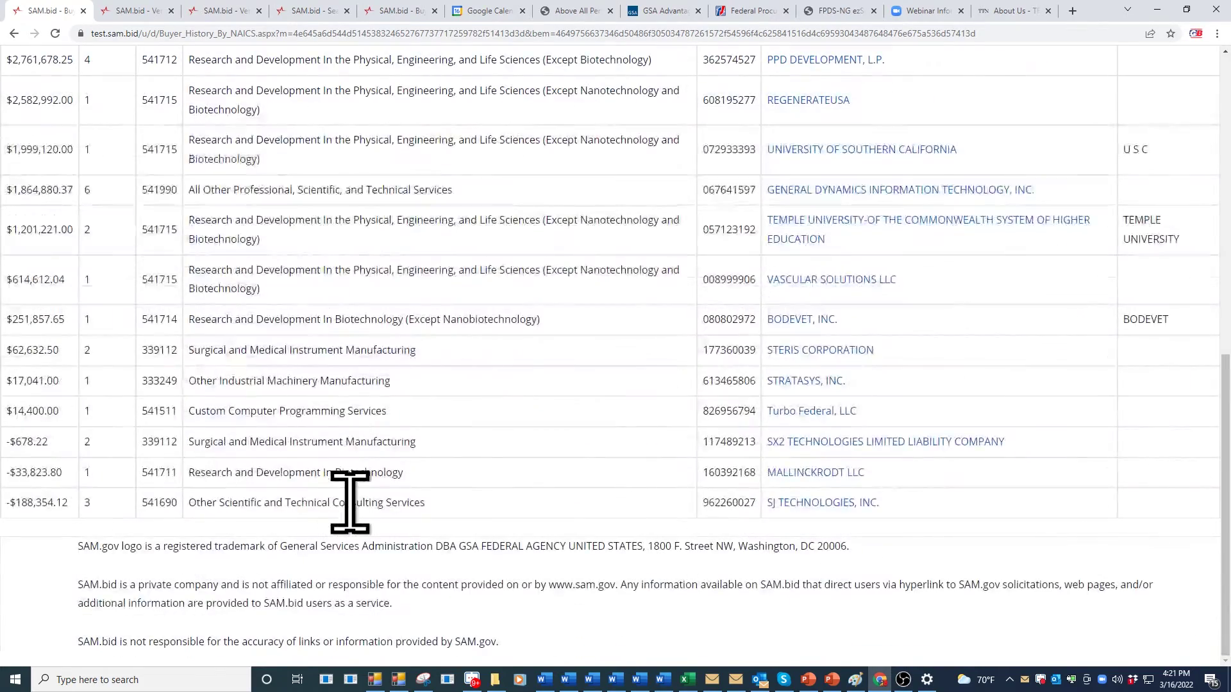
{"action": "scroll", "coordinate": [349, 500], "scroll_direction": "up", "scroll_amount": 5}
{"action": "scroll", "coordinate": [349, 501], "scroll_direction": "up", "scroll_amount": 2}
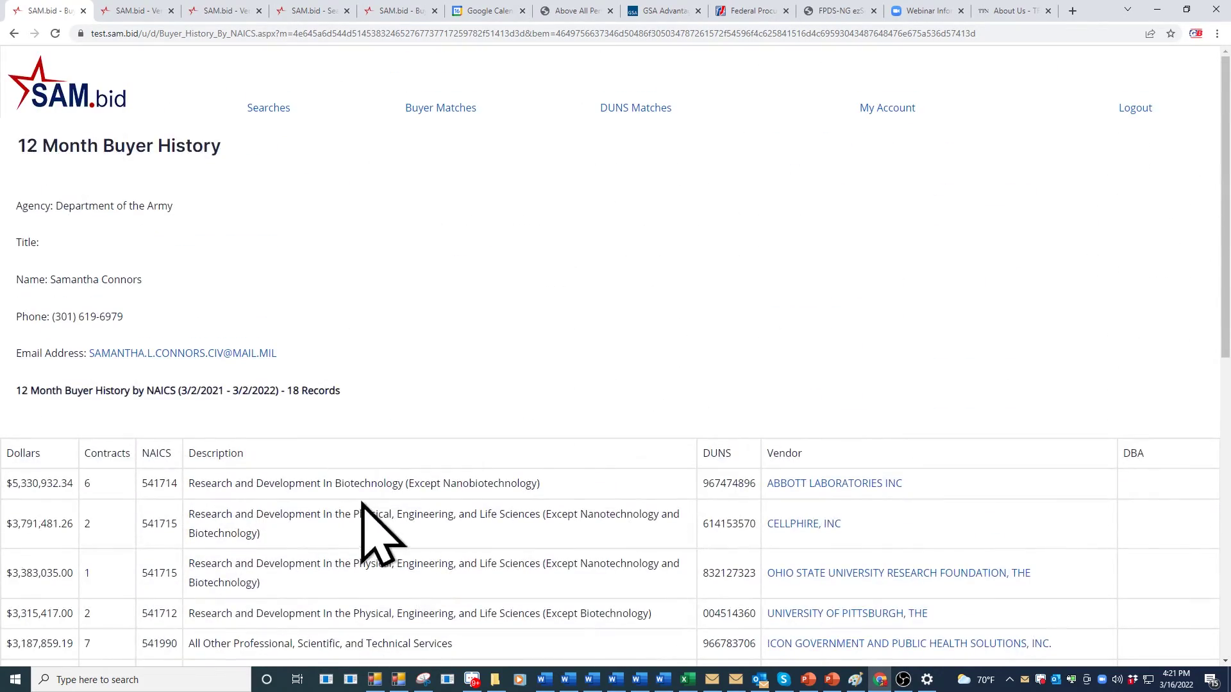
{"action": "left_click", "coordinate": [828, 483]}
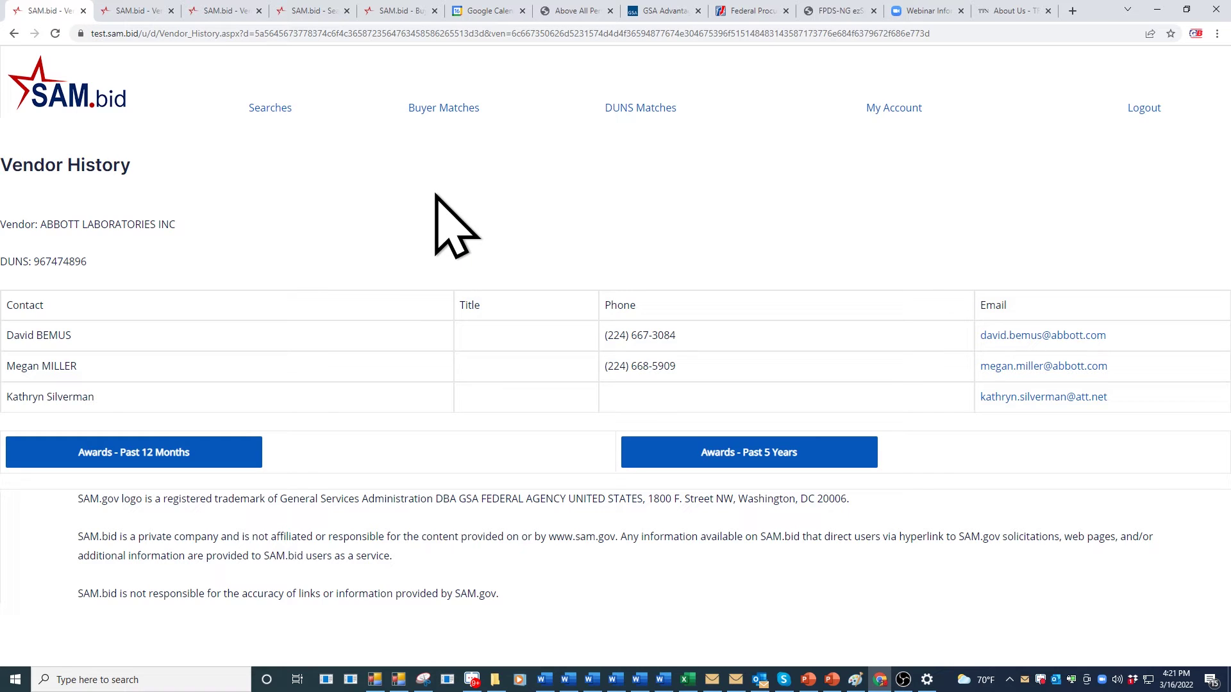
- List Abbott Laboratories' award records from the past five years
{"action": "left_click", "coordinate": [166, 447]}
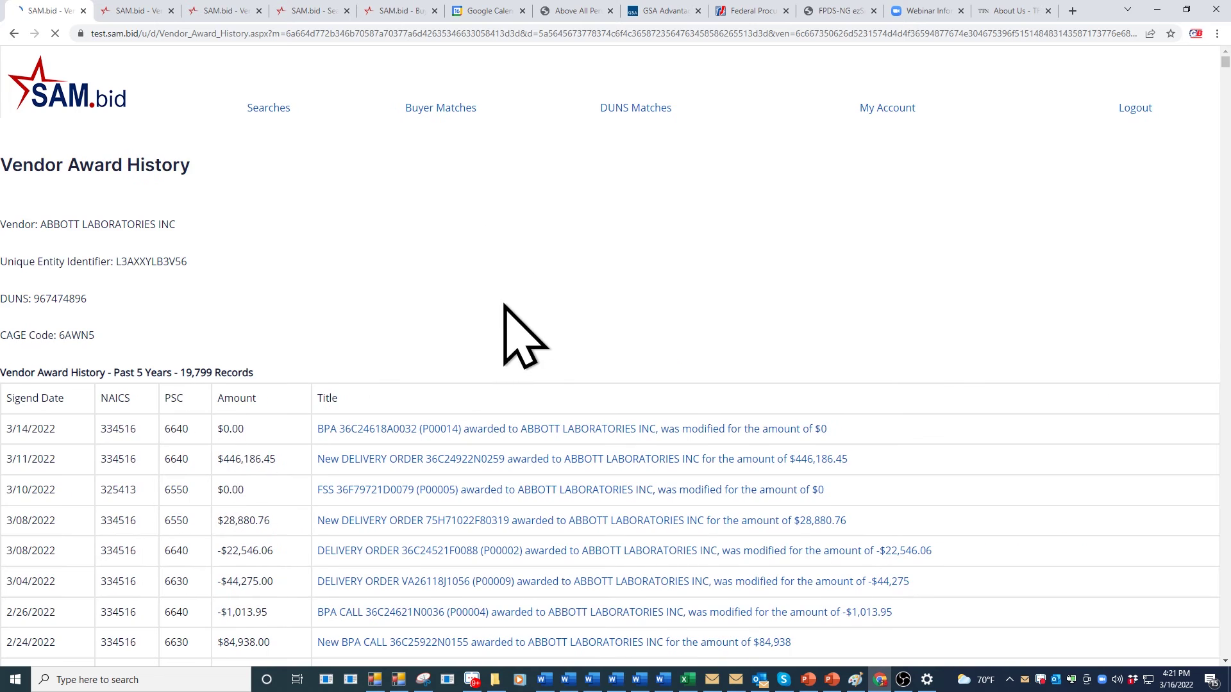
{"action": "scroll", "coordinate": [501, 274], "scroll_direction": "down", "scroll_amount": 2}
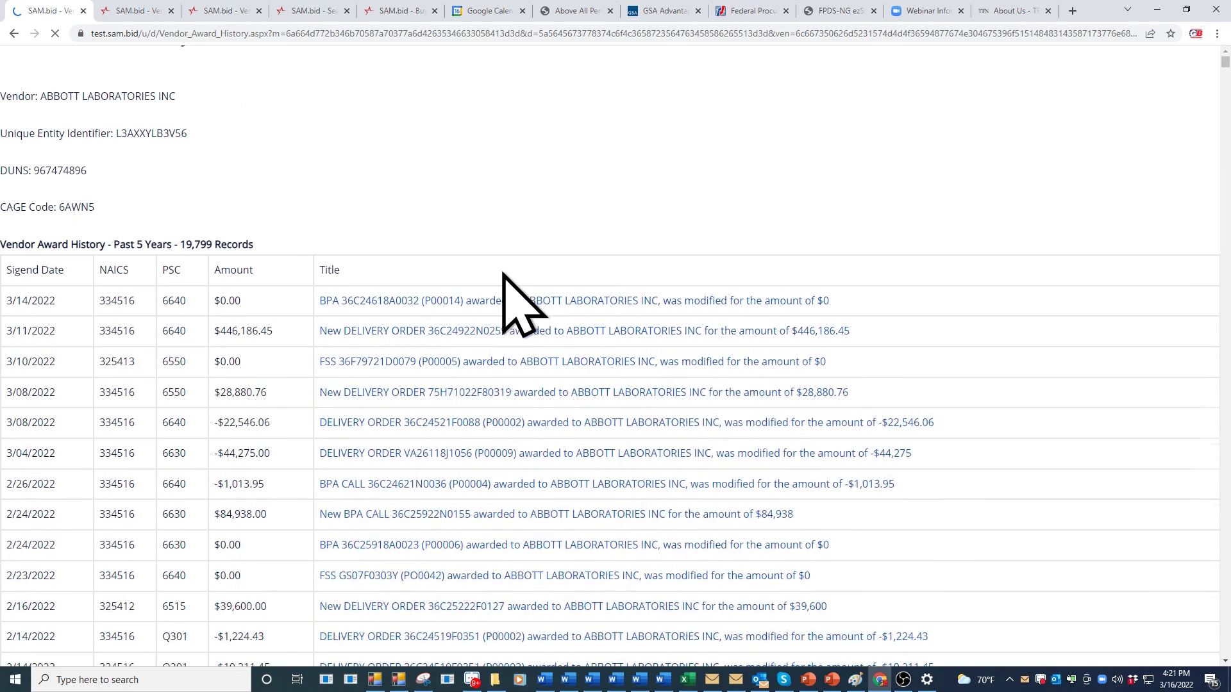